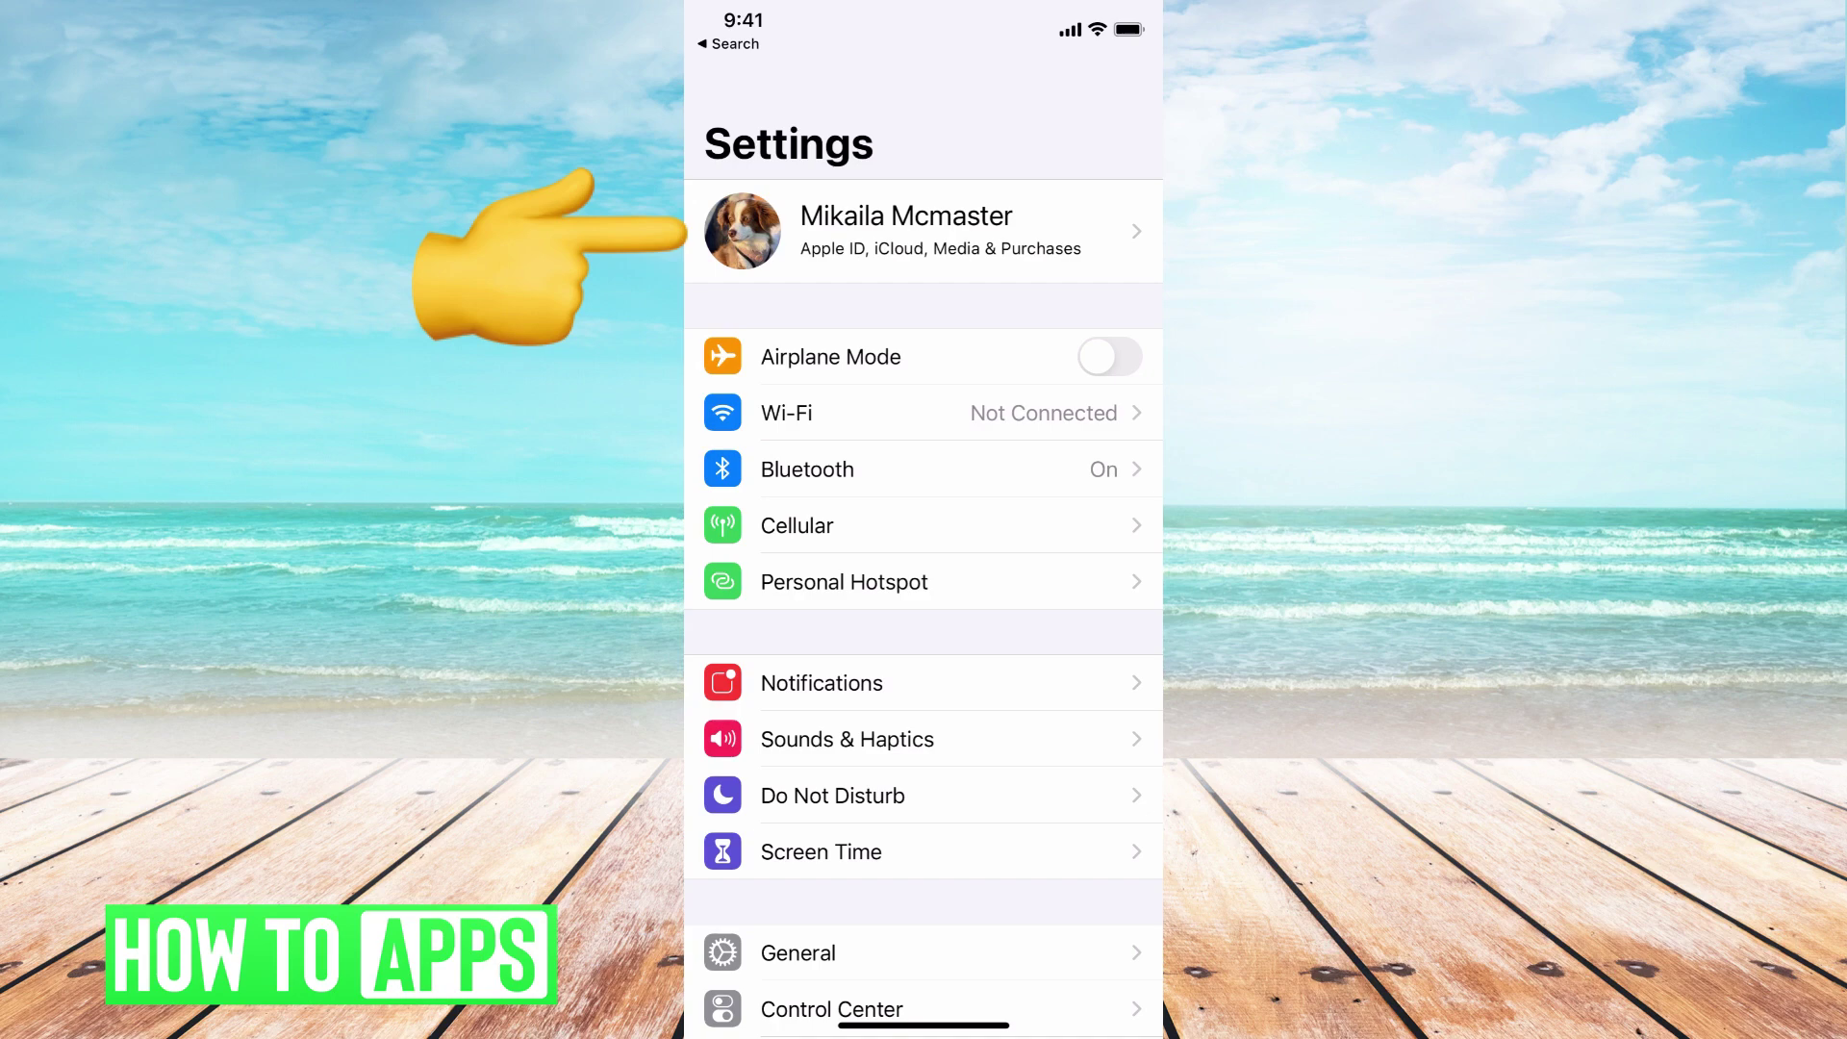
Step: Open the Apple ID page from the signed-in profile name at the top of Settings
left_click(925, 231)
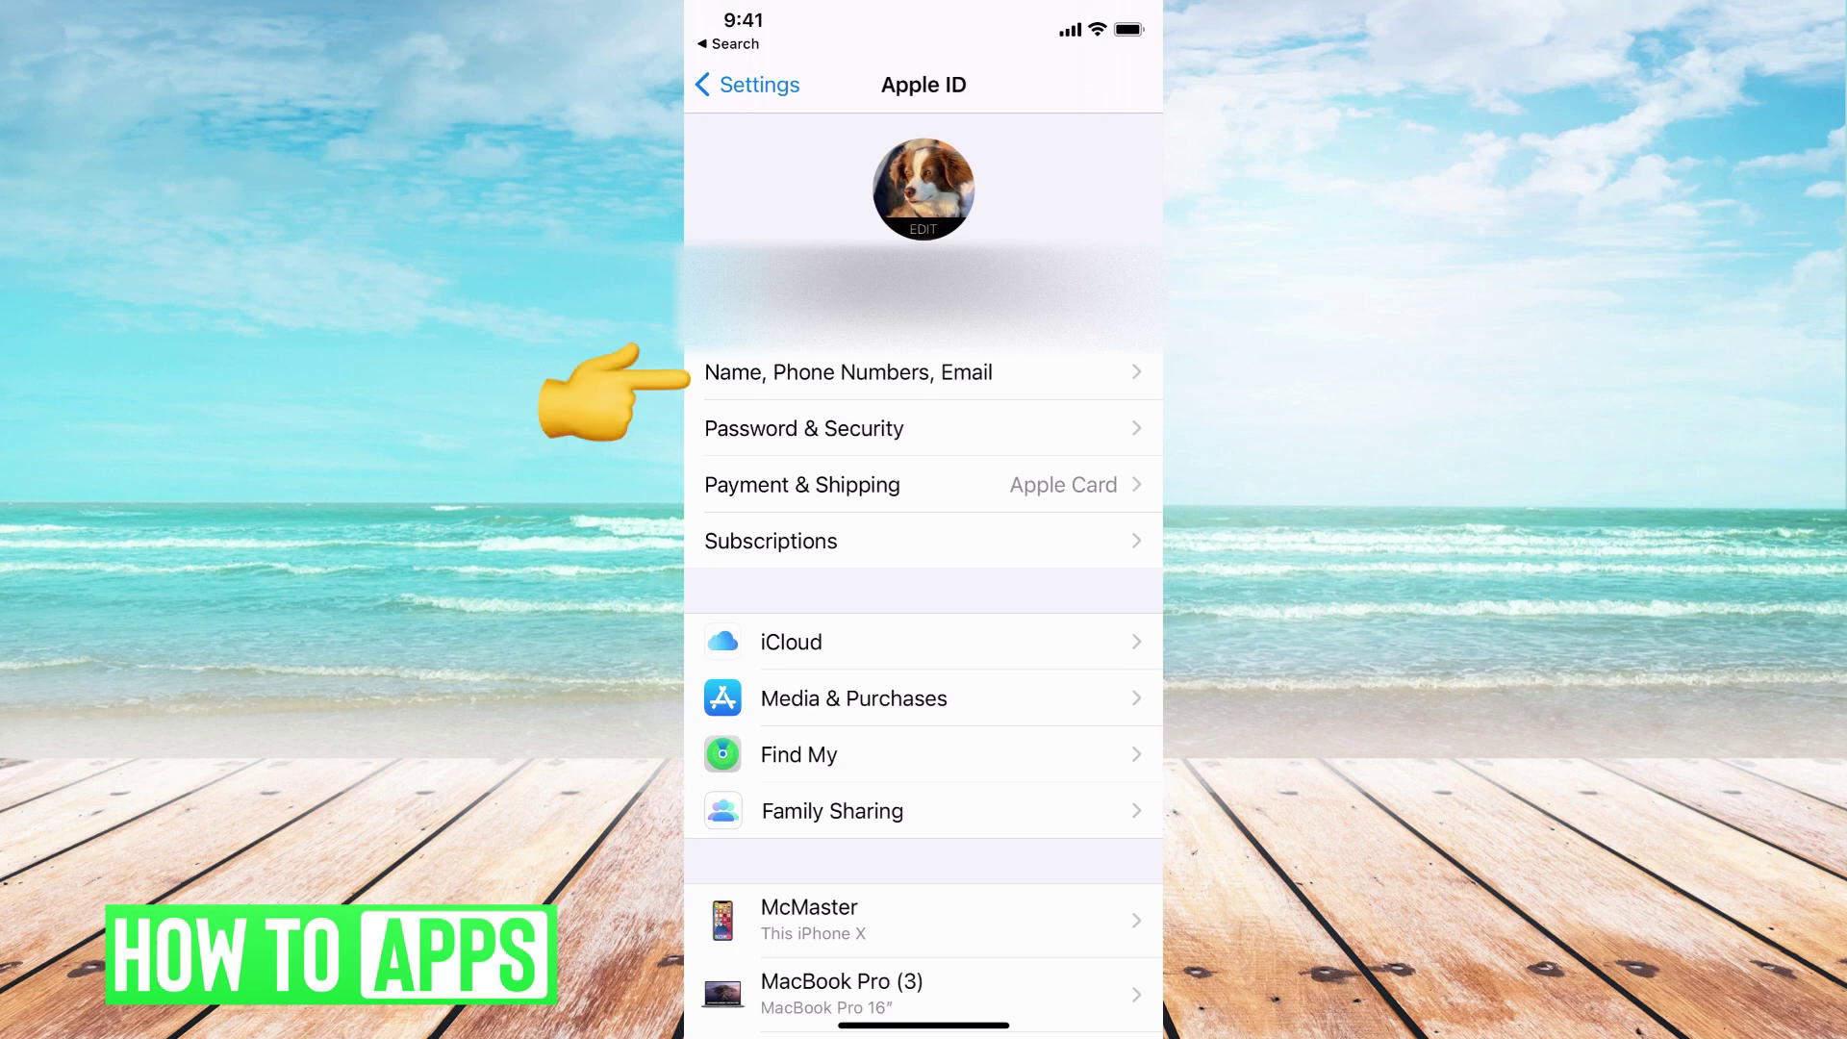
Step: Open the Name, Phone Numbers, Email page of the Apple ID
left_click(848, 372)
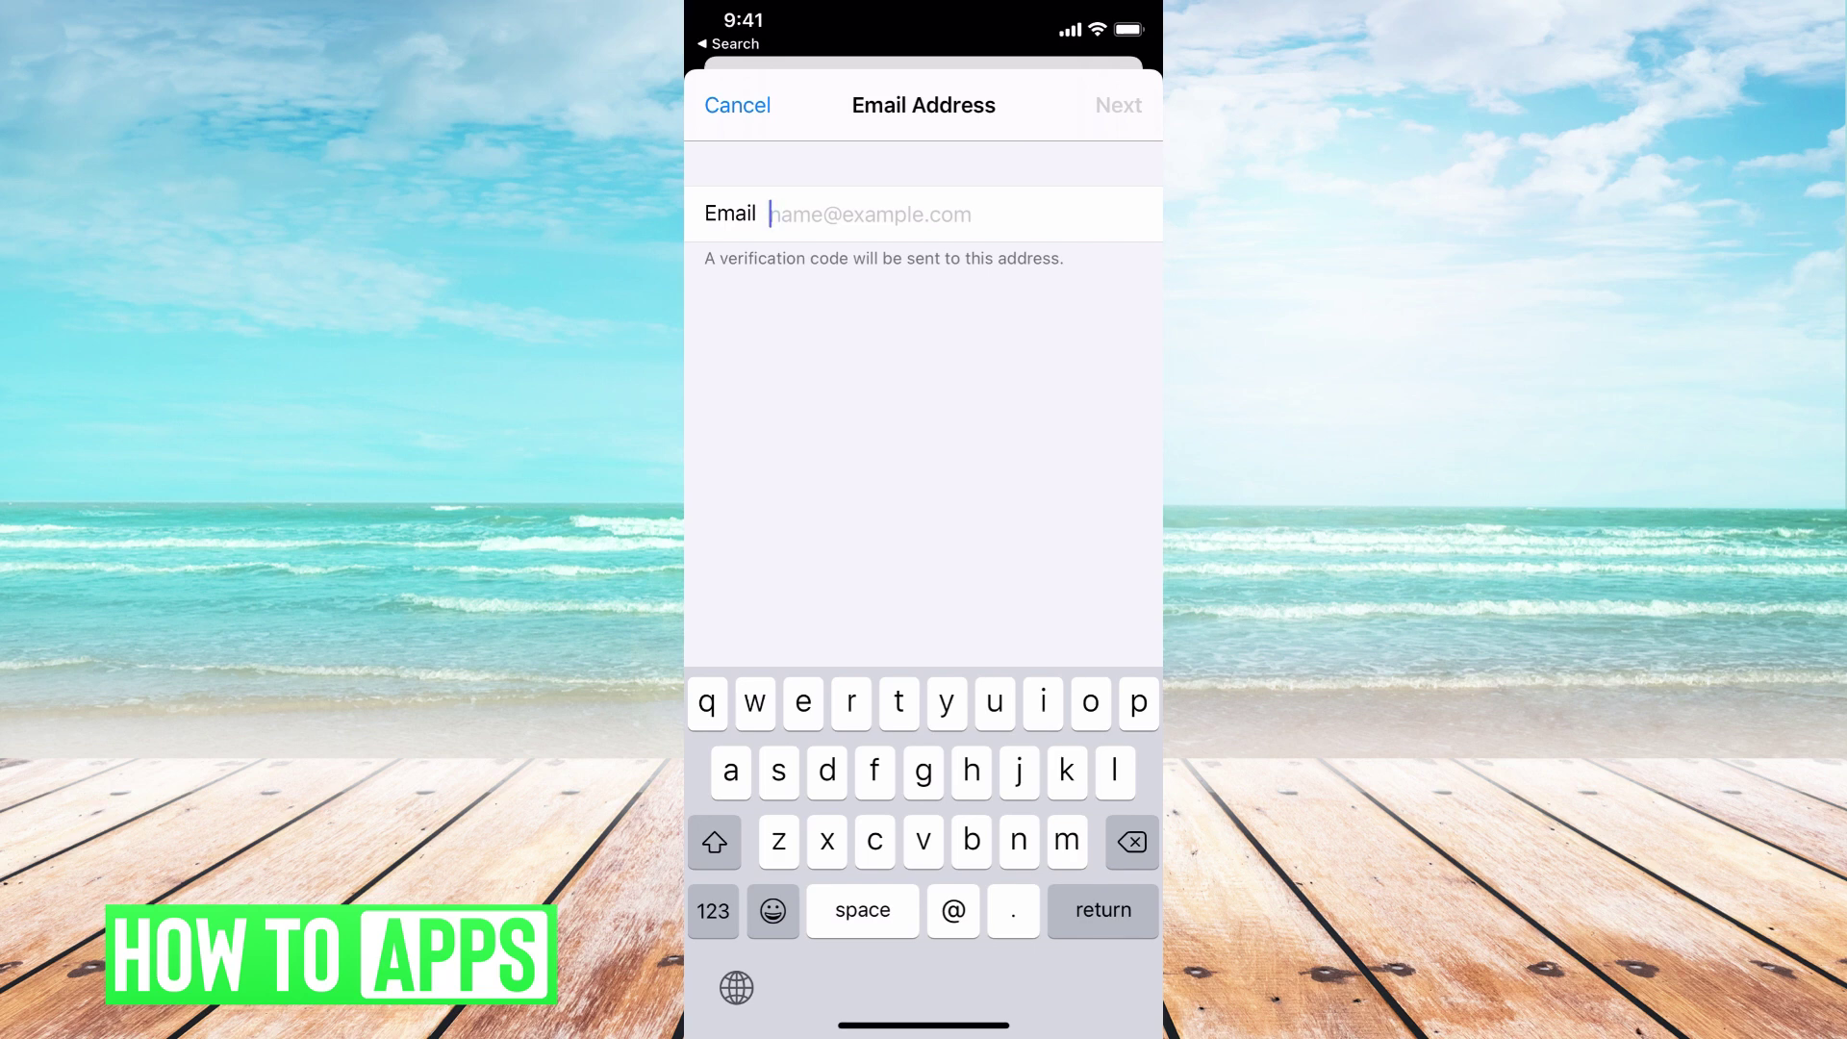
type("a")
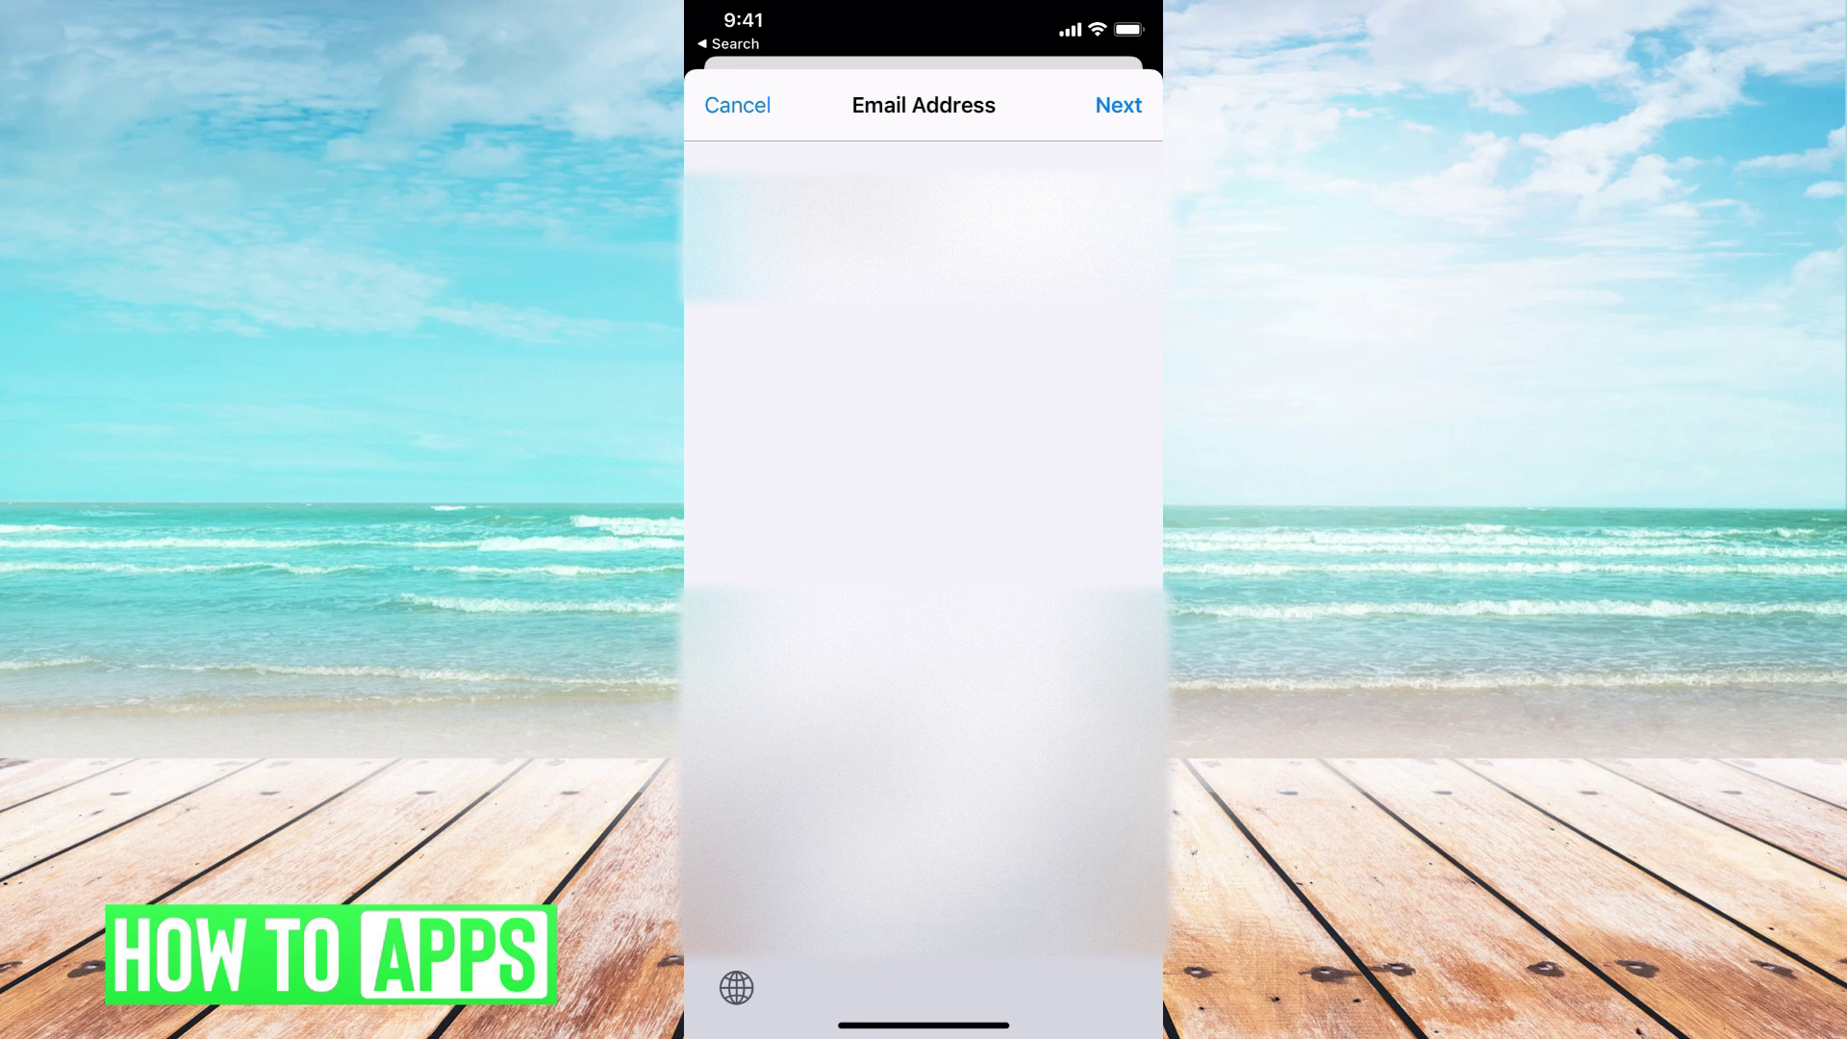
Step: Submit the new email address with Next for verification
left_click(1119, 105)
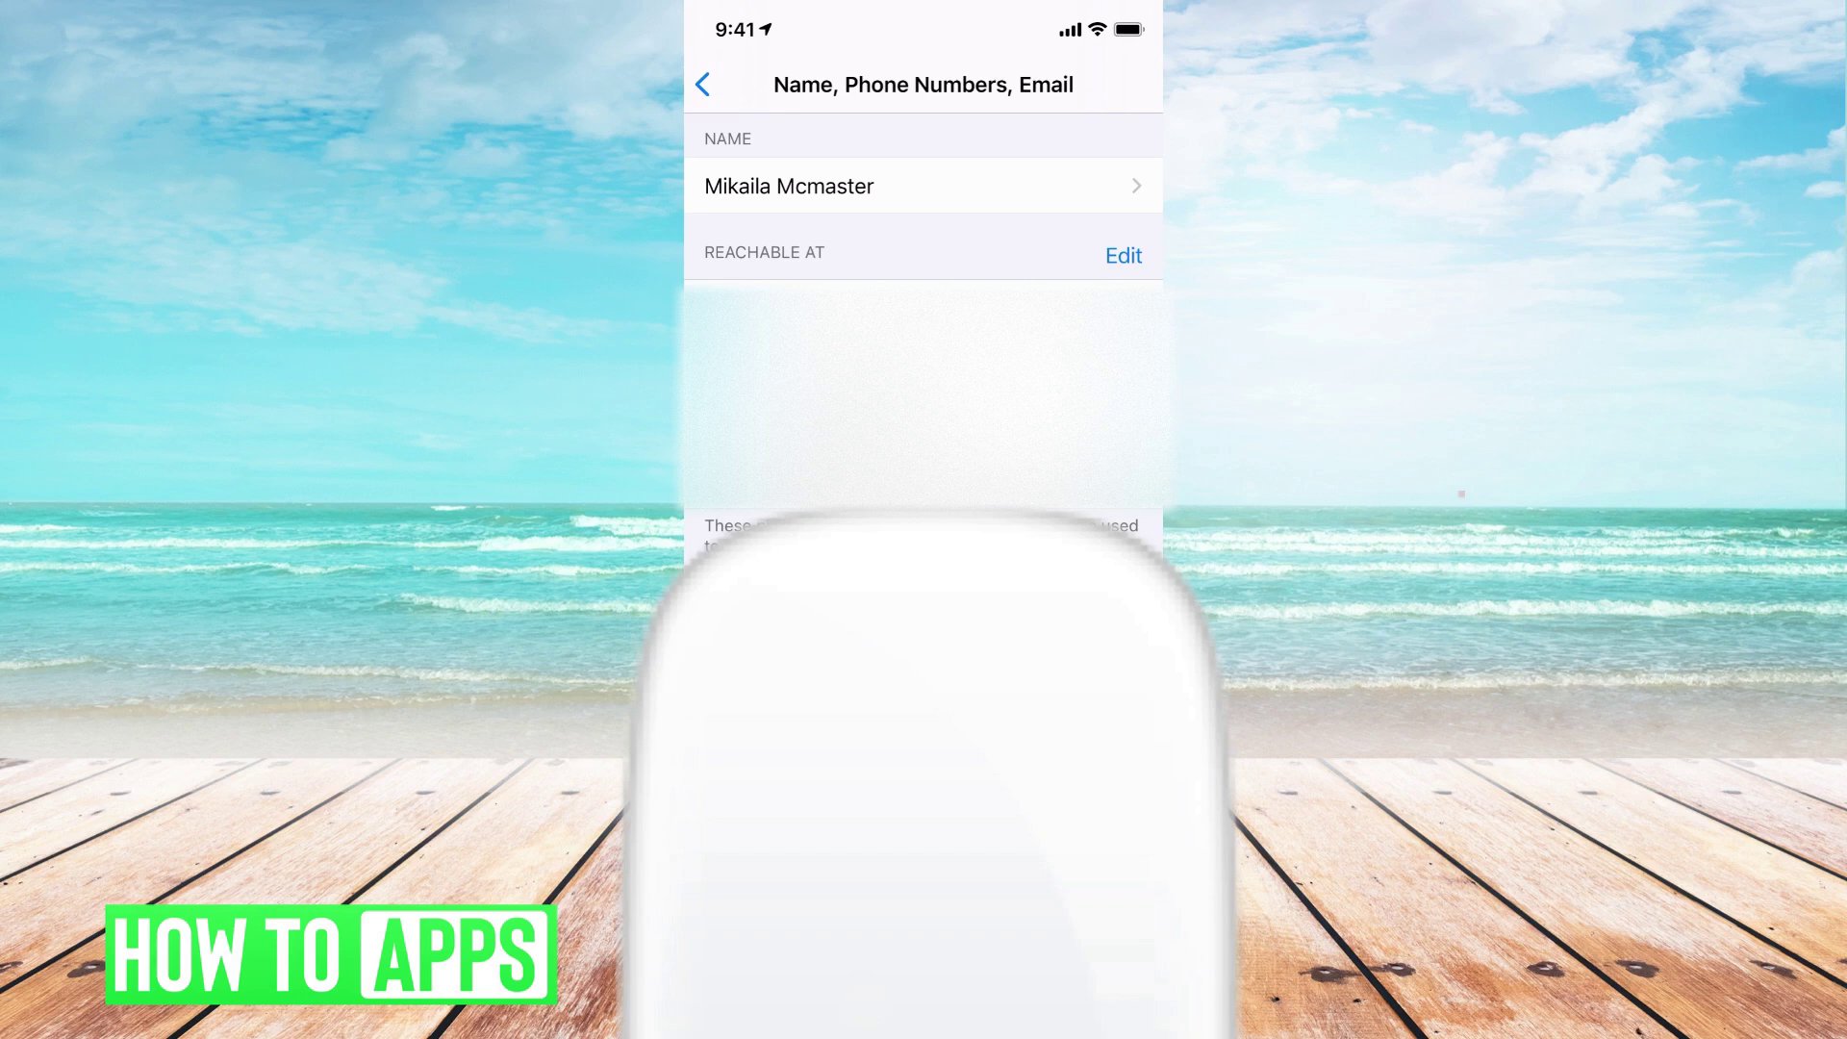
Step: Put the Reachable At address list into edit mode
left_click(1123, 256)
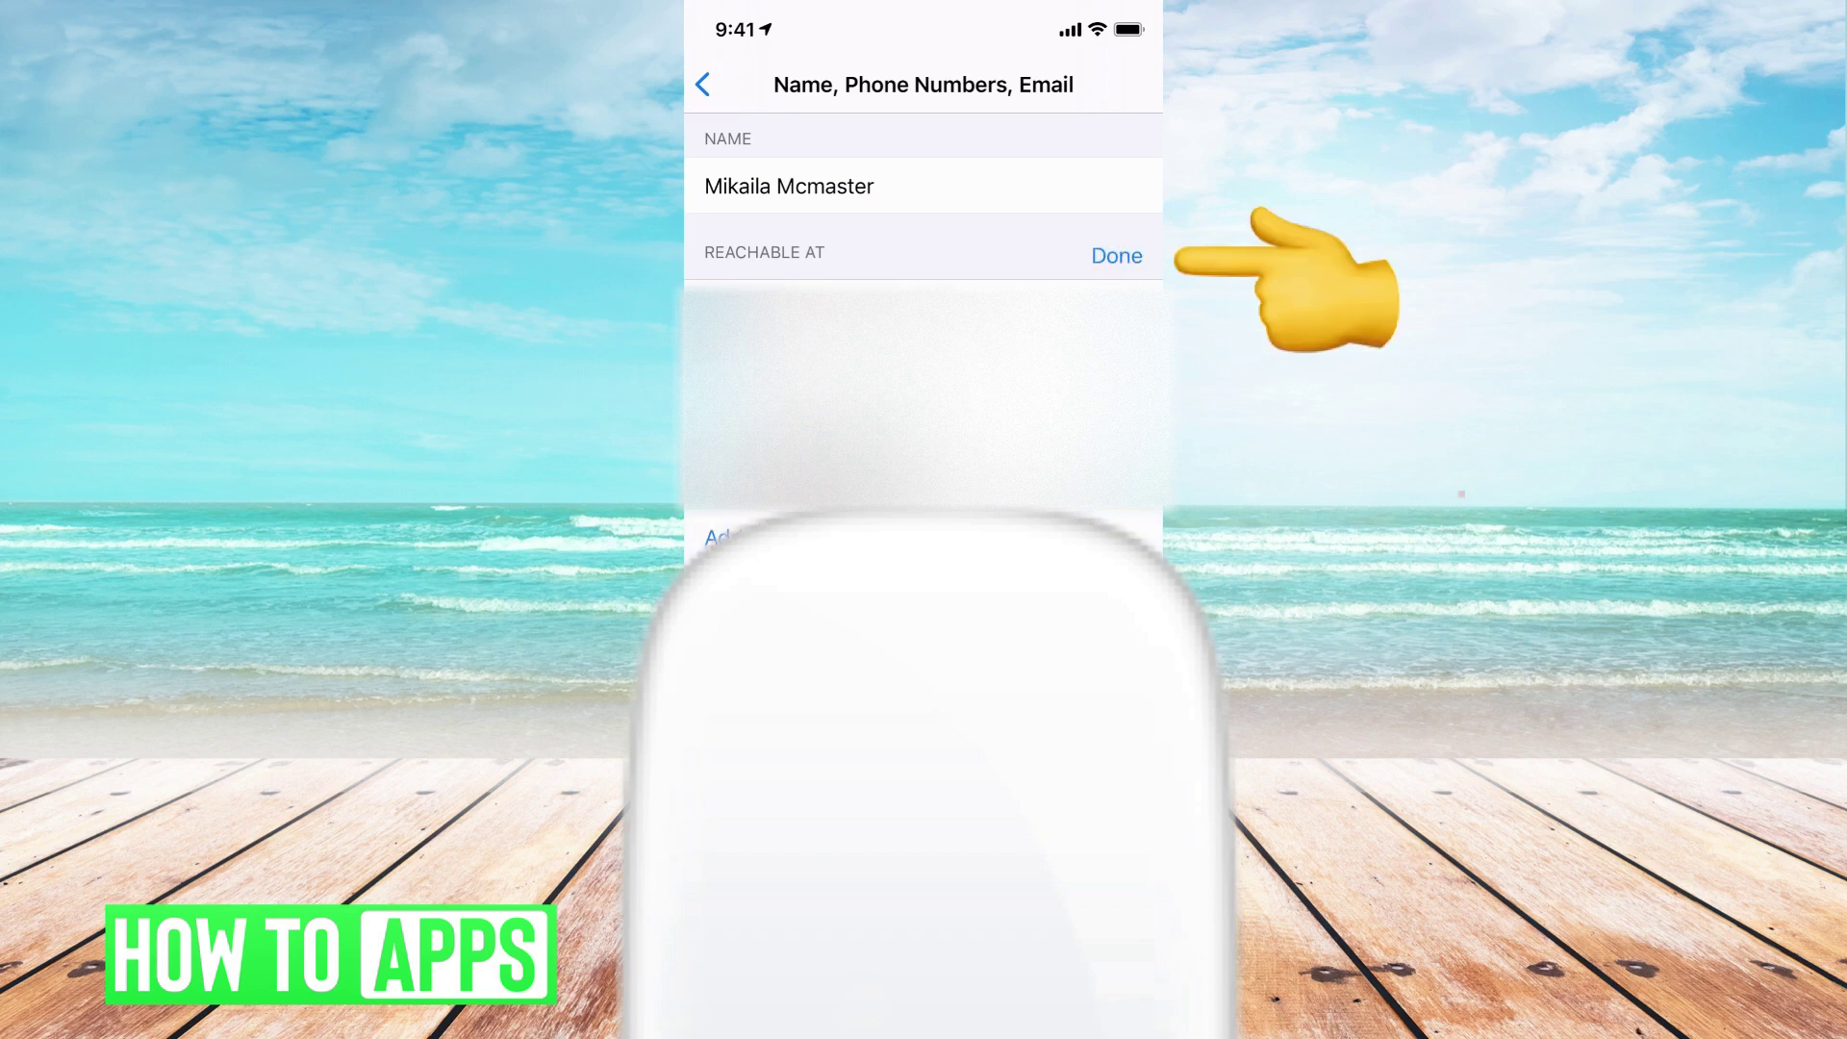